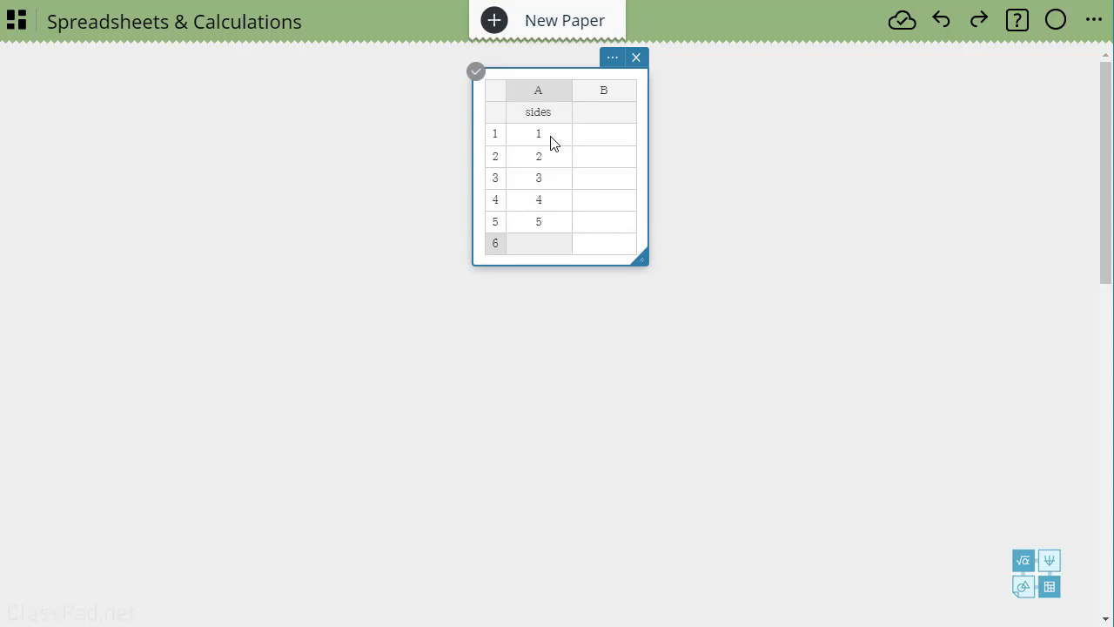
- Enter 12, 16, 23, 25 and 30 in rows 6 to 10 of the sides column
type("12")
key("Return")
type("16")
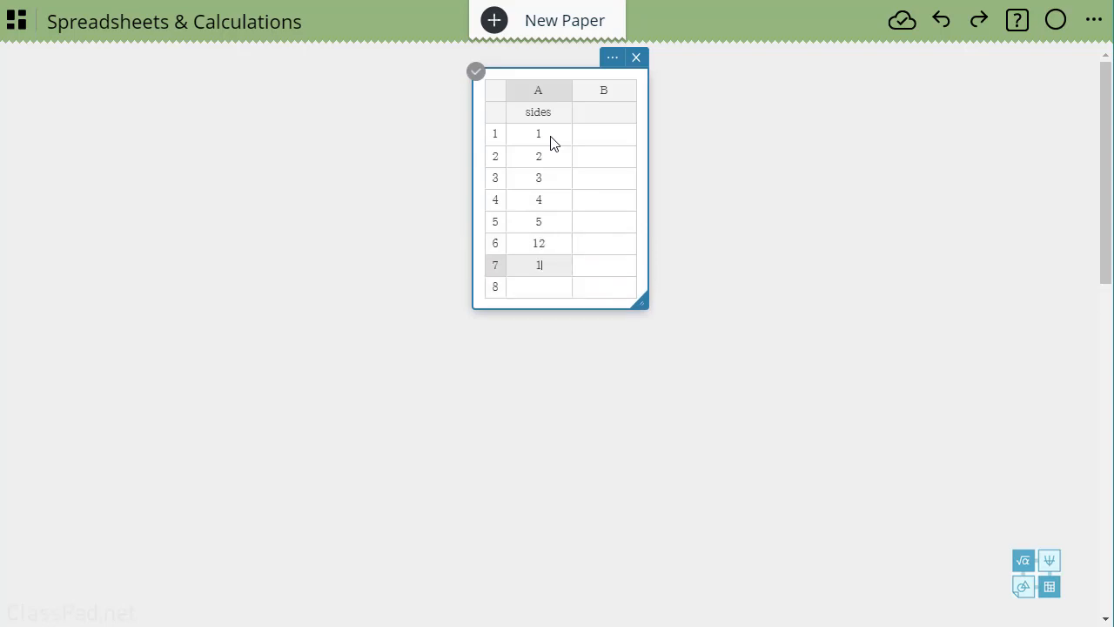
key("Return")
type("23")
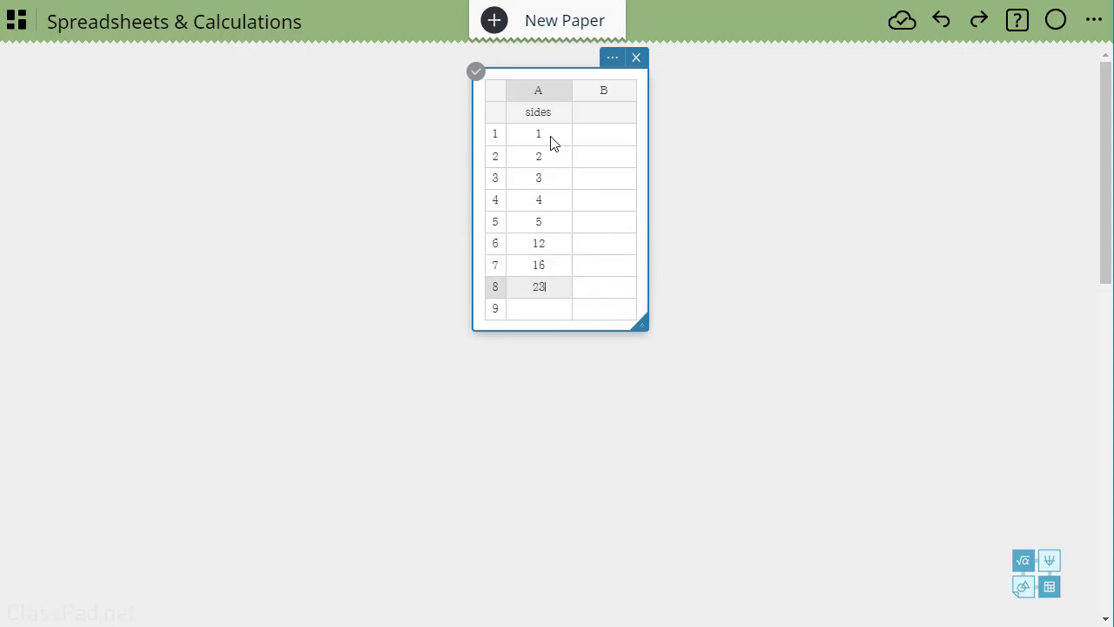
key("Return")
type("25")
key("Return")
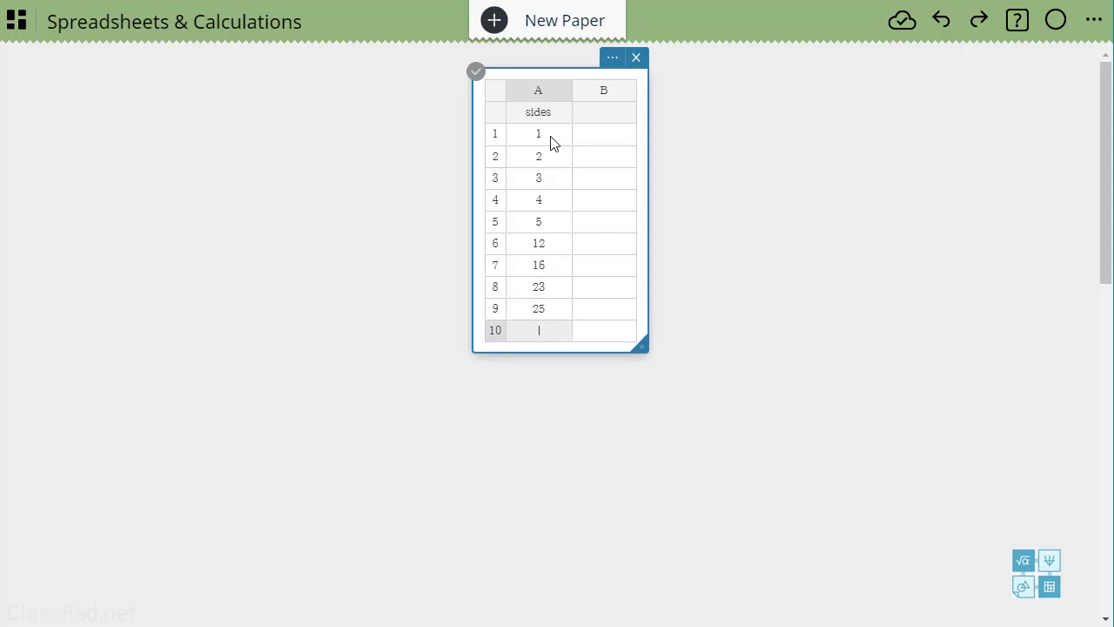
type("30")
key("Return")
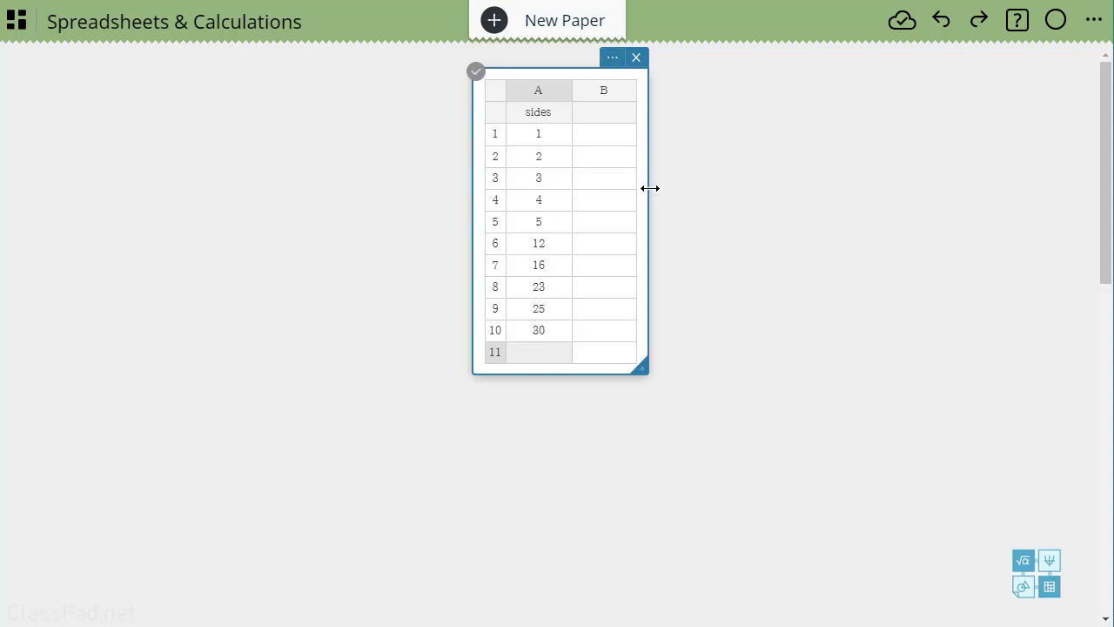
- Name column B of the table Perim
left_click_drag(651, 188, 742, 199)
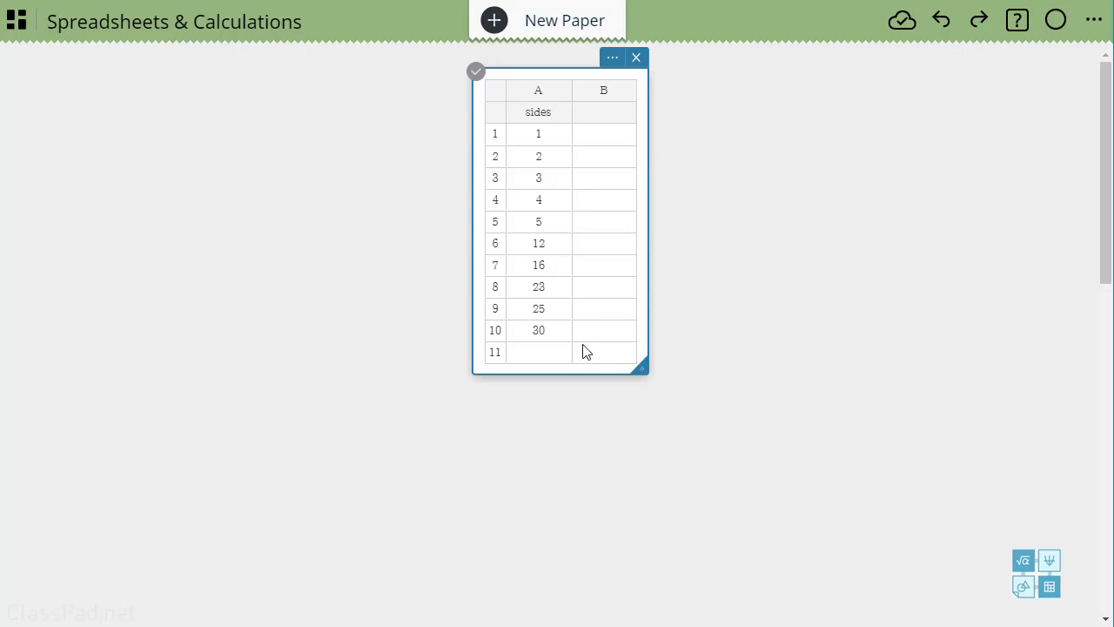
left_click(595, 117)
type("Perim")
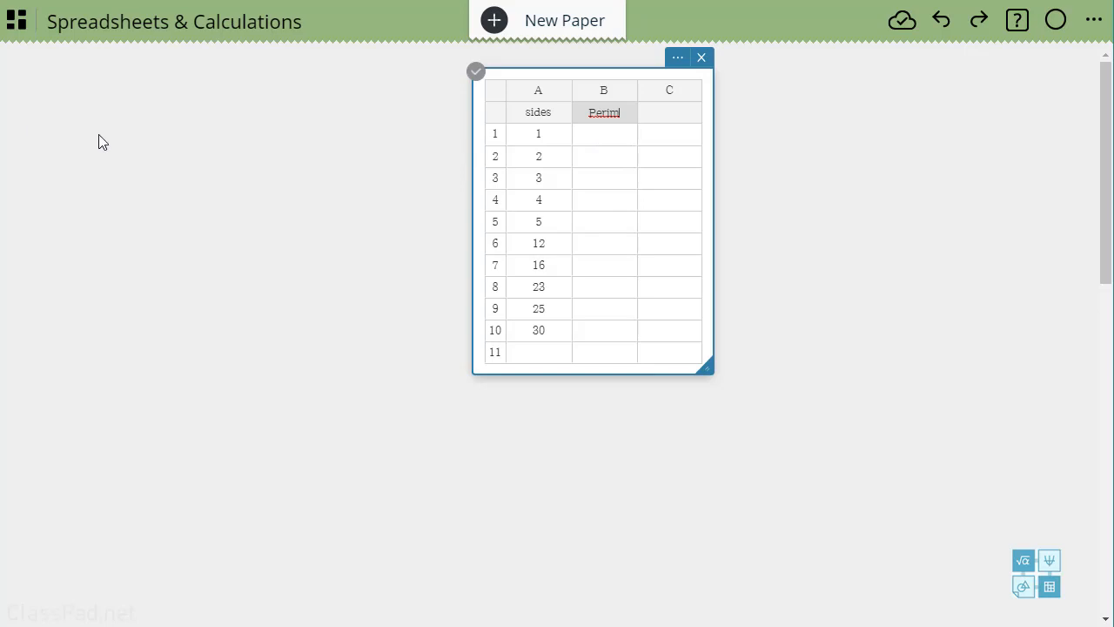
- Add a calculation note beside the table, evaluate Perim:=sides·4 in it, and widen the note to fit the whole result list
left_click(69, 115)
left_click(74, 114)
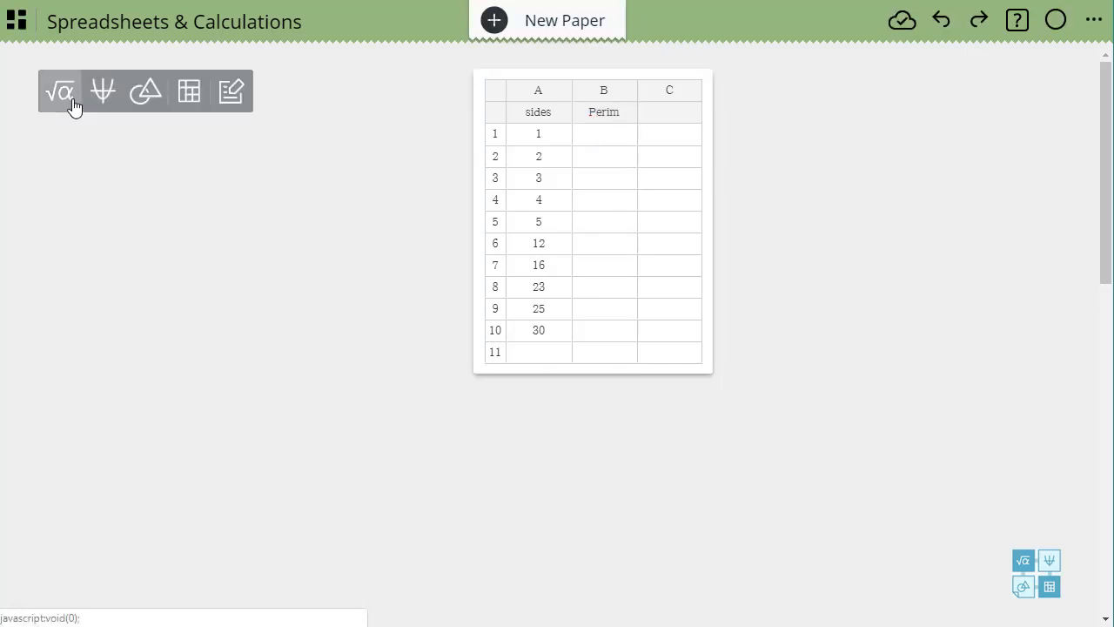
left_click(59, 91)
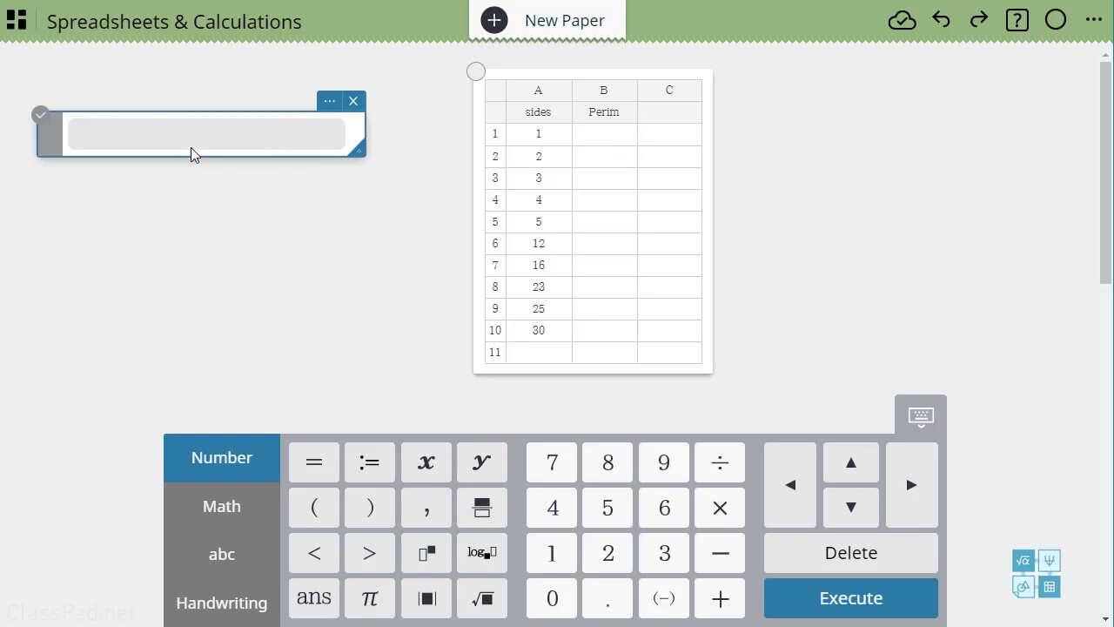
type("Perim:=")
type("sides·")
type("4")
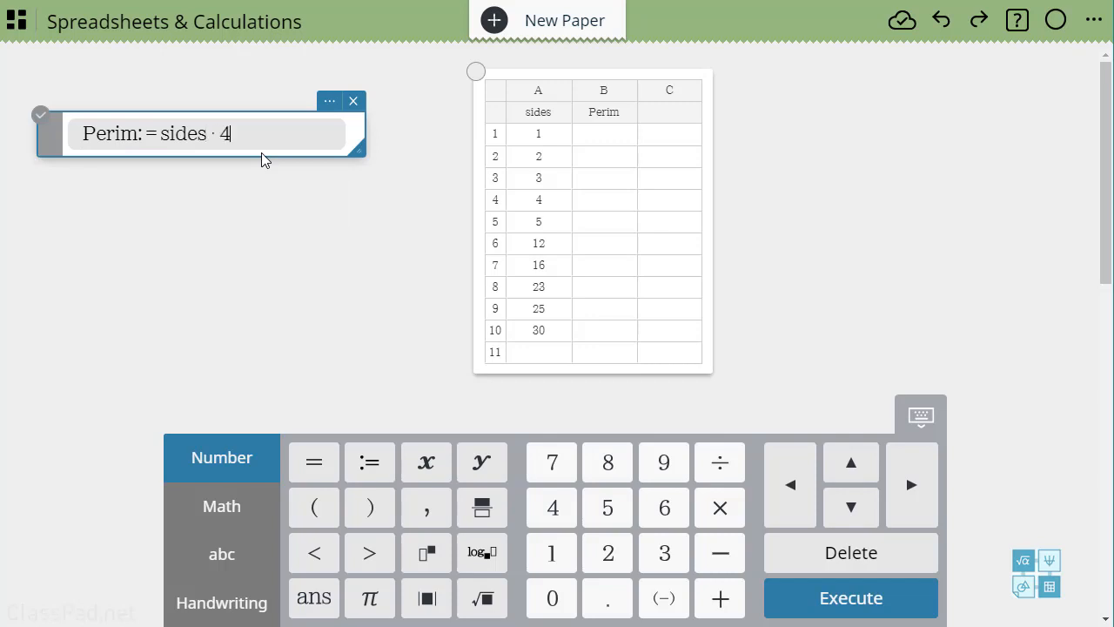
key("Return")
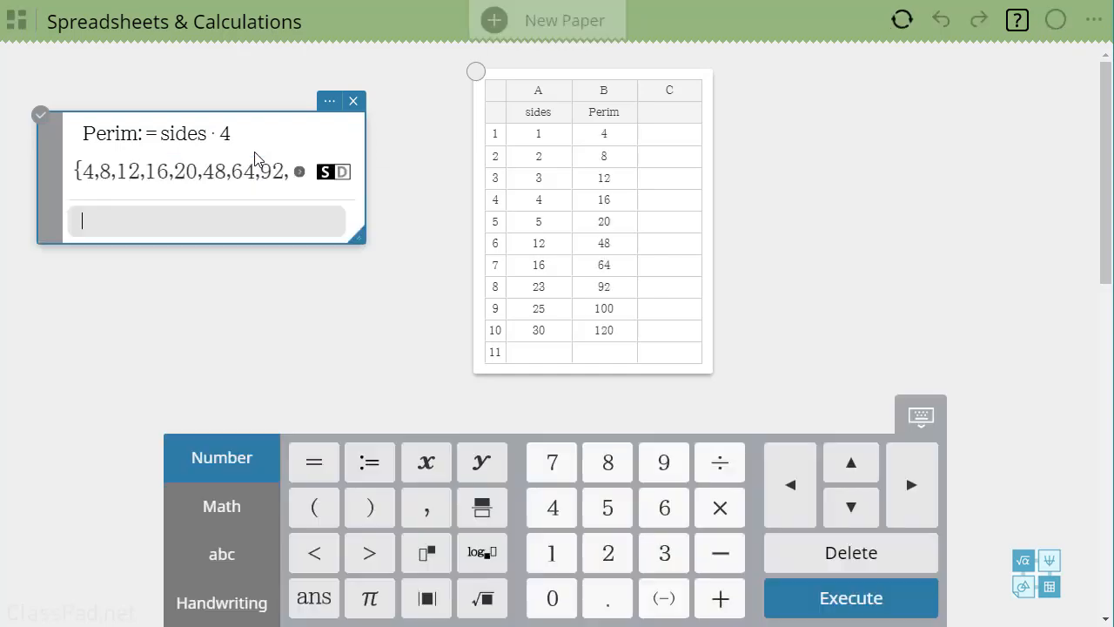
left_click_drag(366, 206, 449, 206)
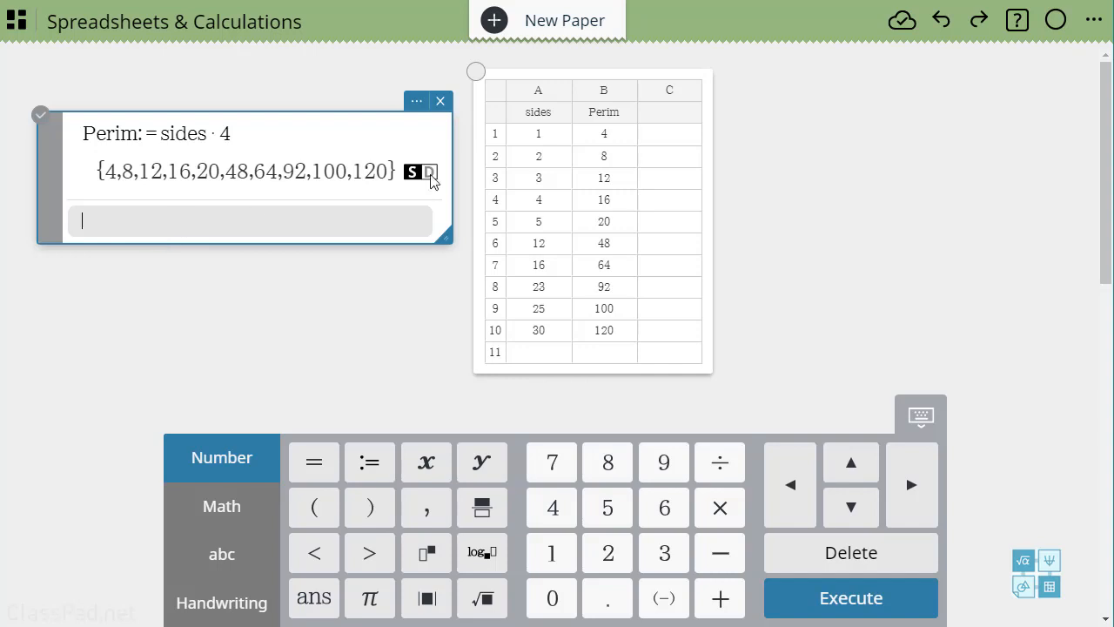
- Name column C of the table Area
left_click(667, 125)
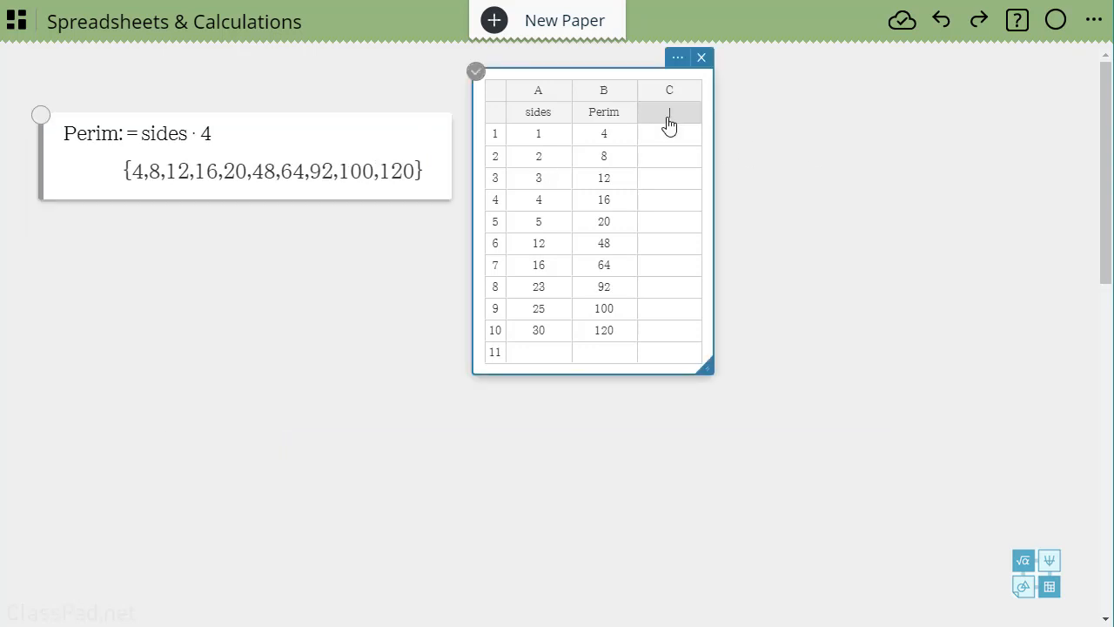
type("Area")
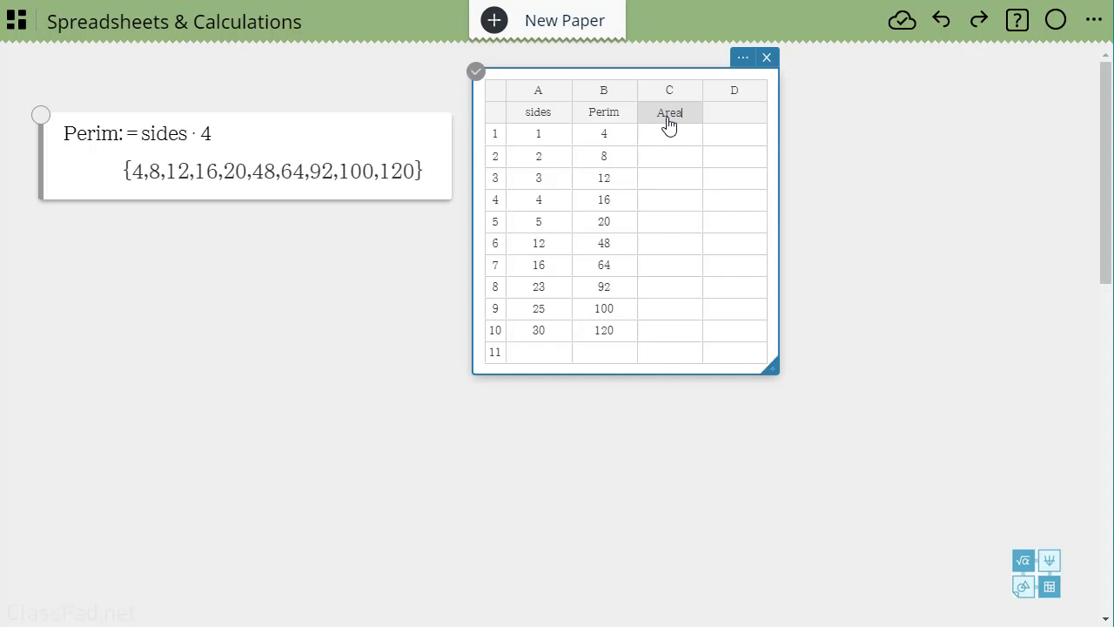
- Evaluate Area:=sides^2 in the calculation note and move the note closer to the paper's upper-left corner
left_click(329, 186)
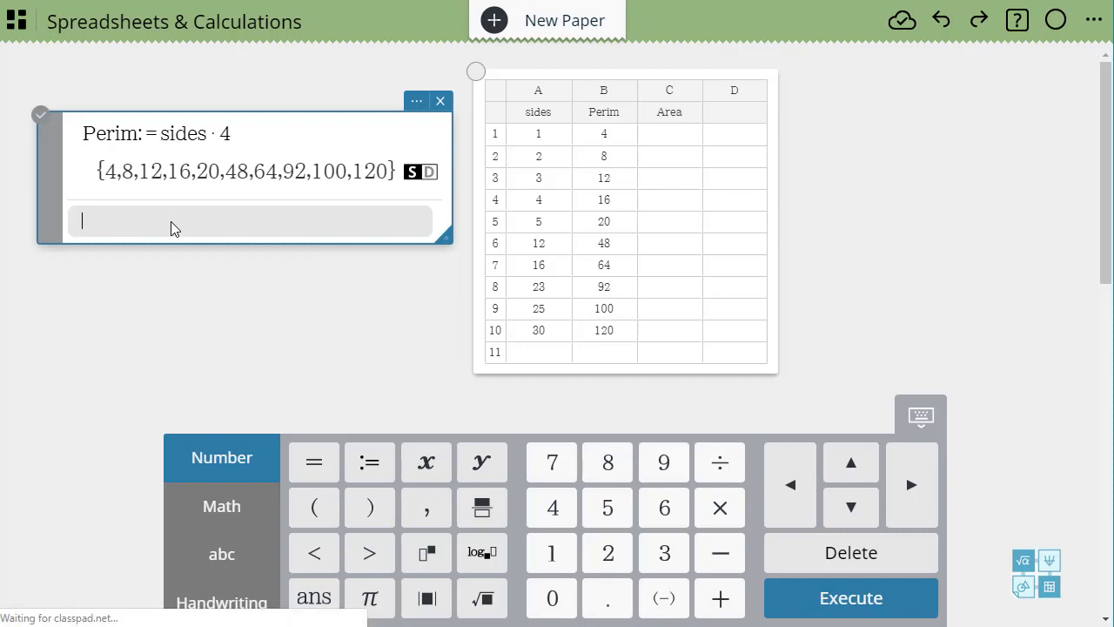
type("Area")
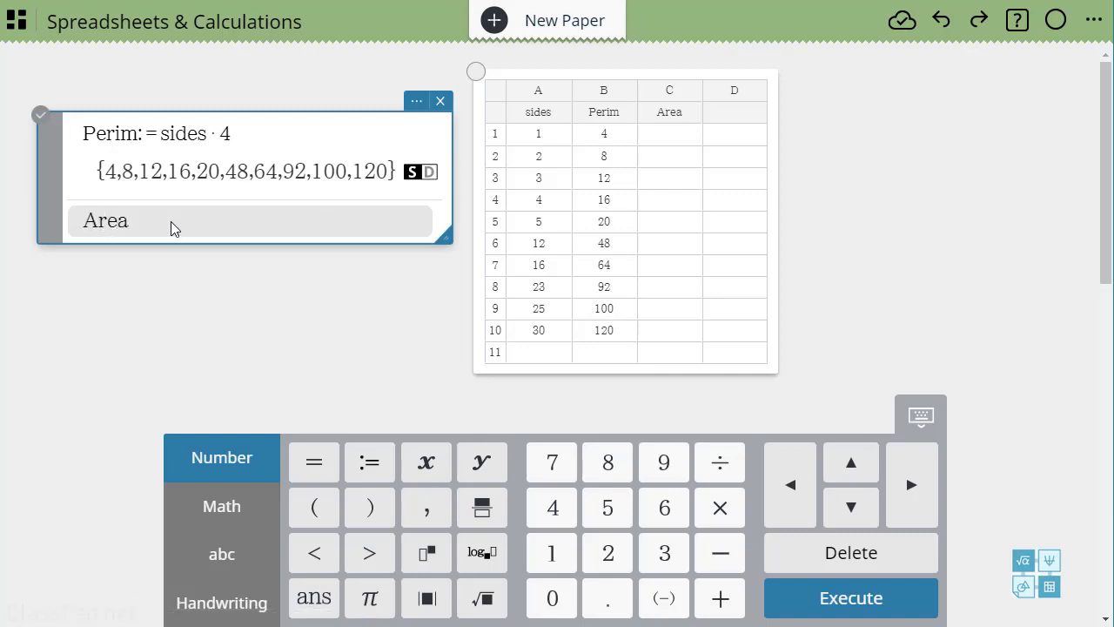
type(":=")
type("sides")
type("^2")
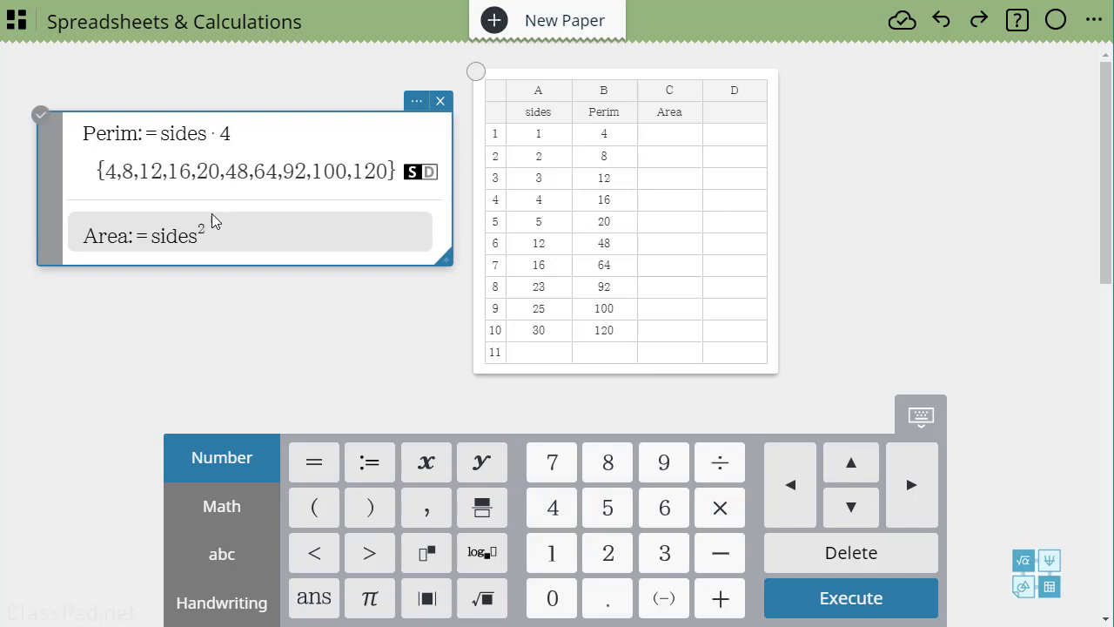
key("Return")
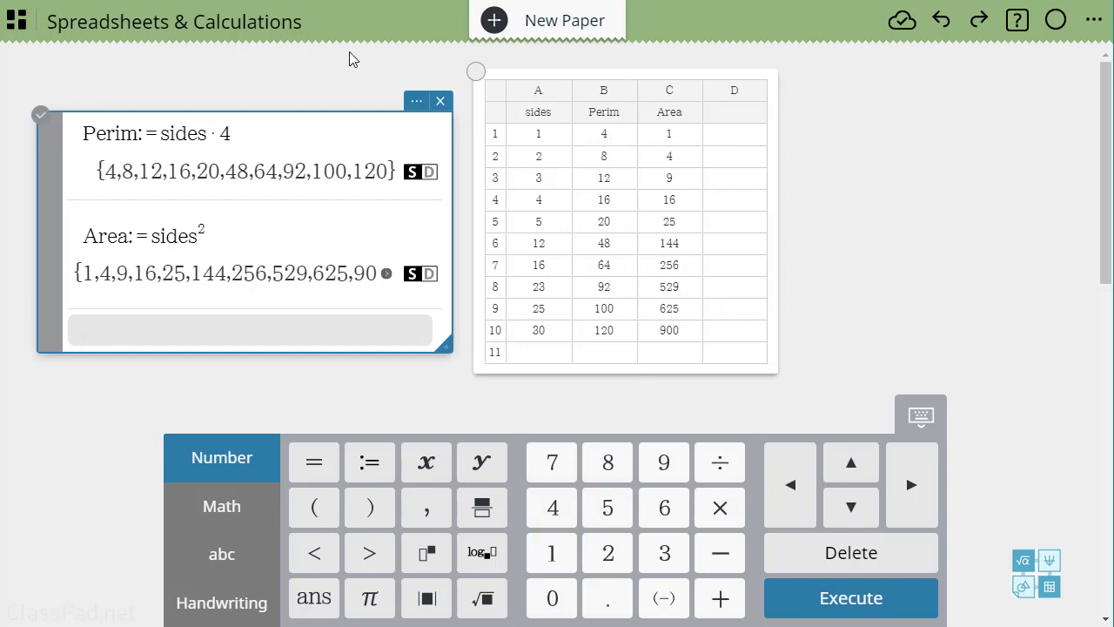
left_click_drag(288, 122, 366, 112)
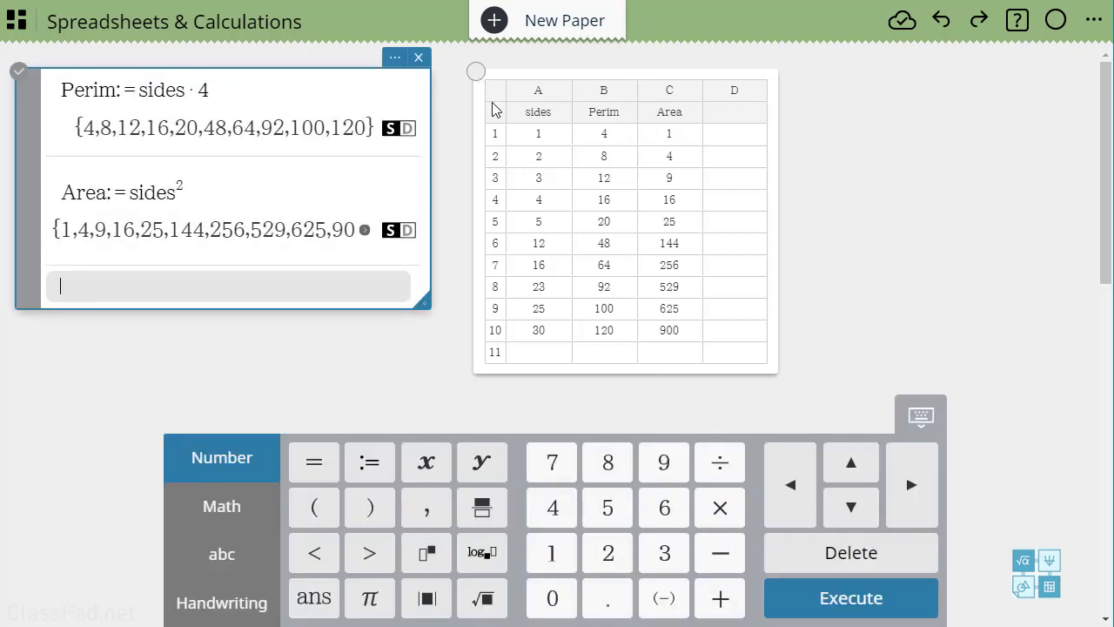
- Create a scatter plot from the sides and Perim columns and move its graph beside the table
left_click(542, 96)
left_click(540, 93)
left_click(607, 96, "shift")
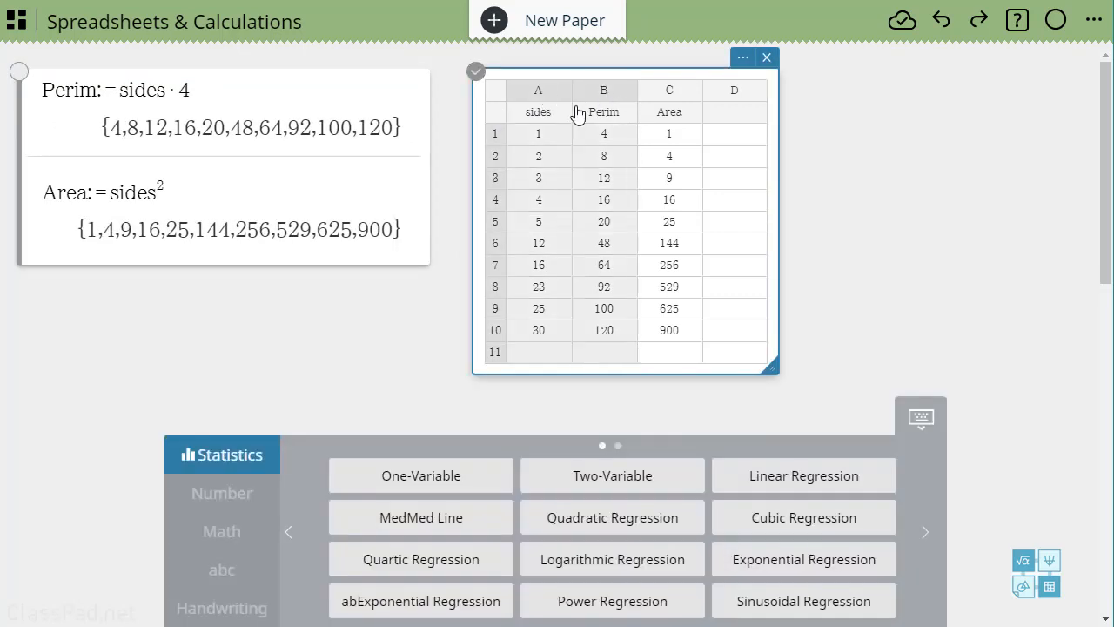
left_click(925, 532)
left_click(620, 484)
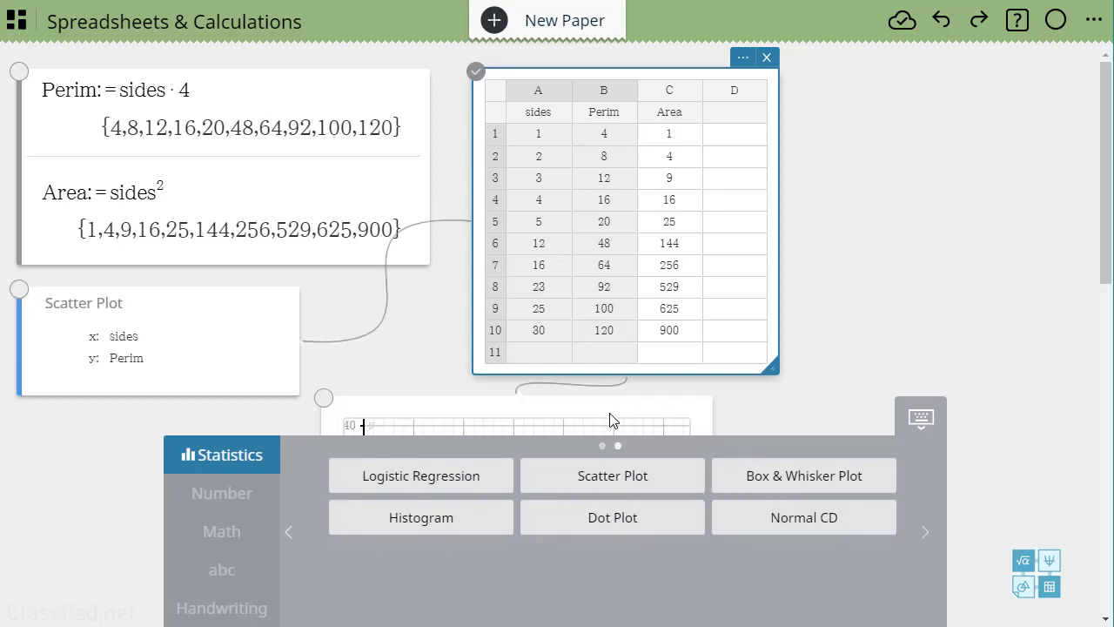
left_click_drag(609, 421, 338, 157)
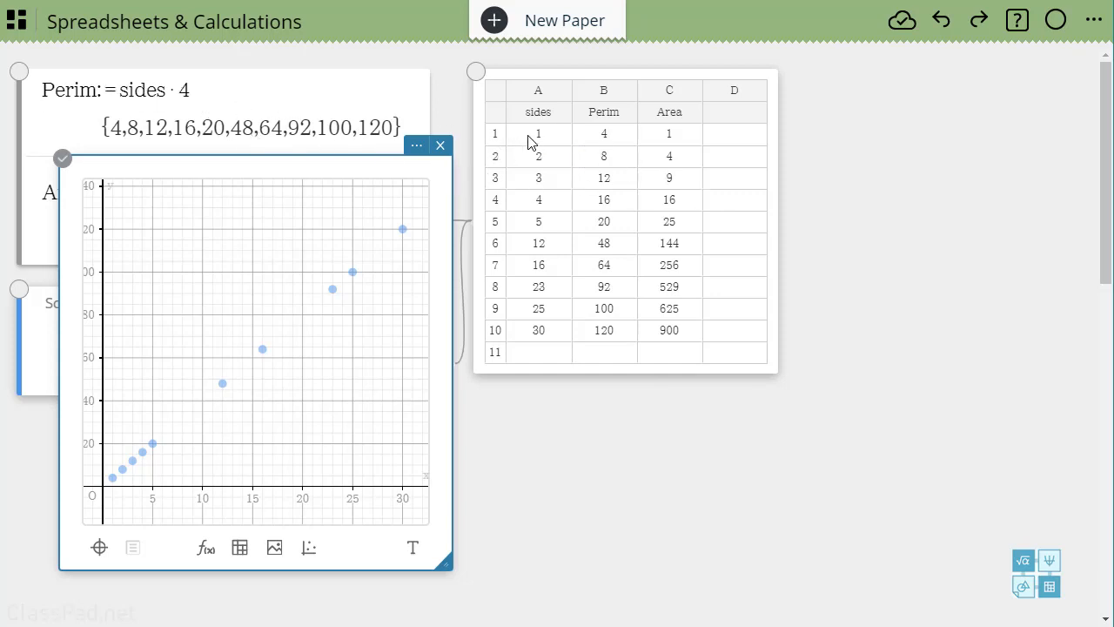
- Add a scatter plot of the sides and Area columns to the graph
left_click(553, 91)
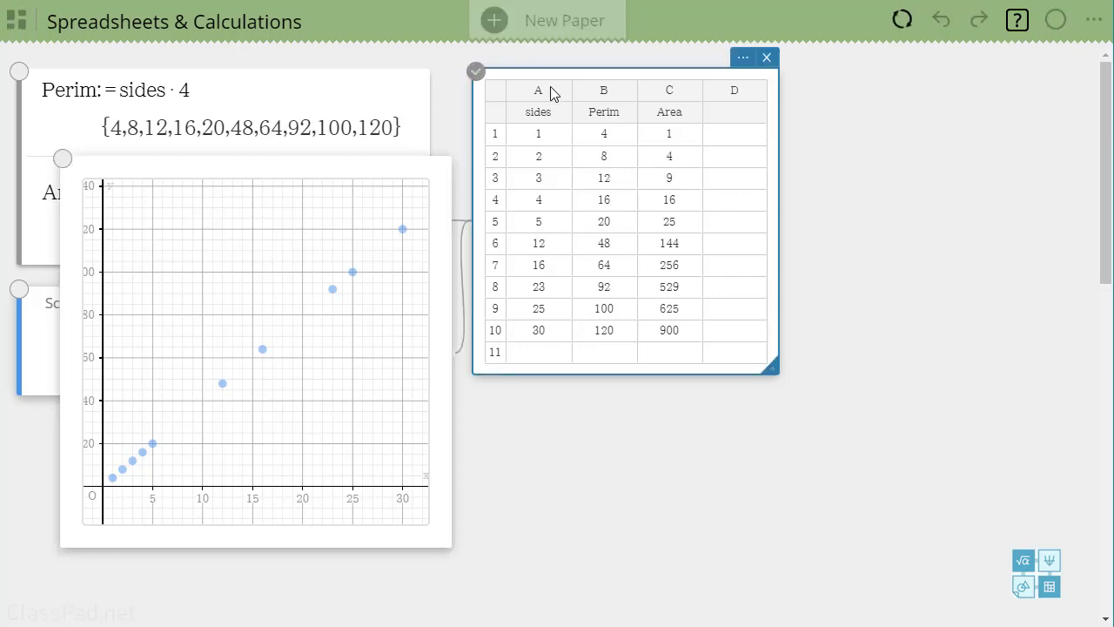
left_click(554, 90)
left_click(677, 97, "ctrl")
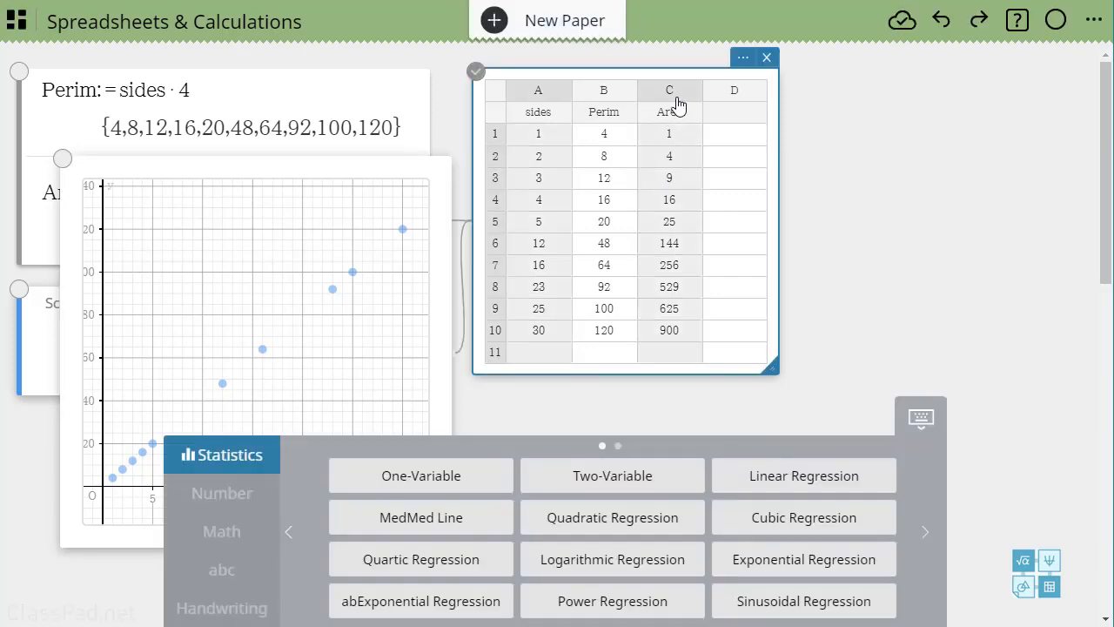
left_click(923, 533)
left_click(641, 491)
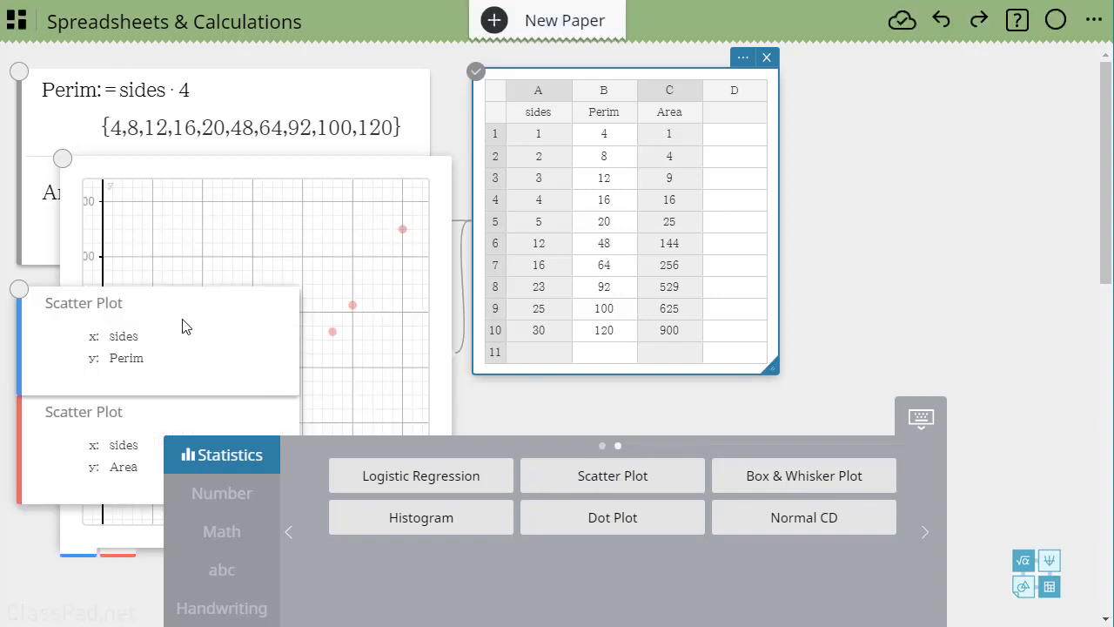
- Add a function to the scatter plot graph, colour it blue and define it as y=4·x
left_click(288, 246)
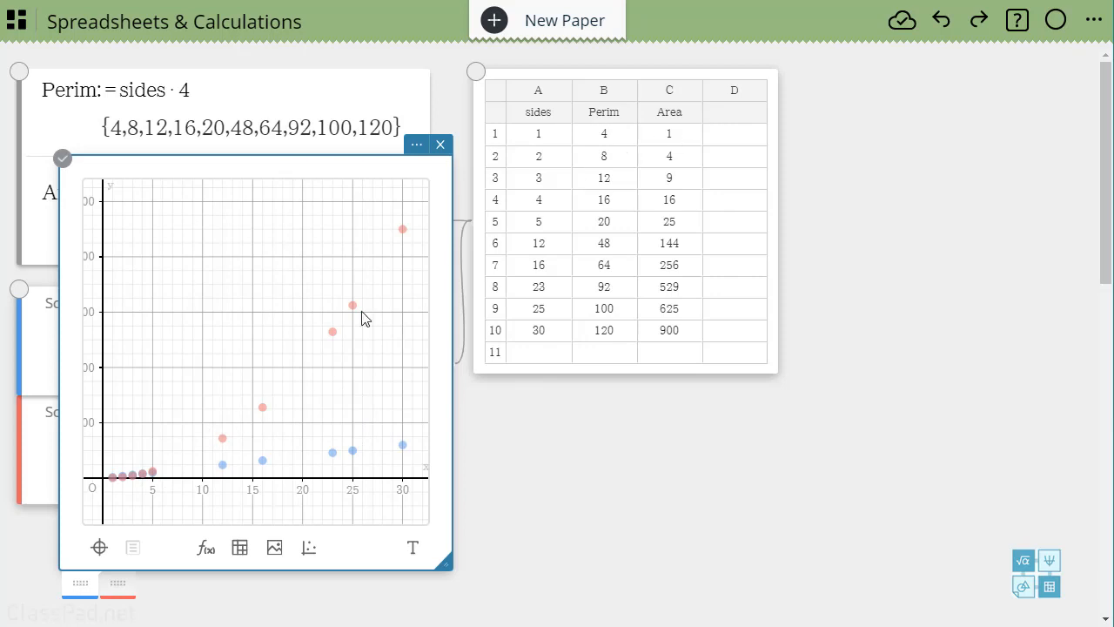
left_click(202, 554)
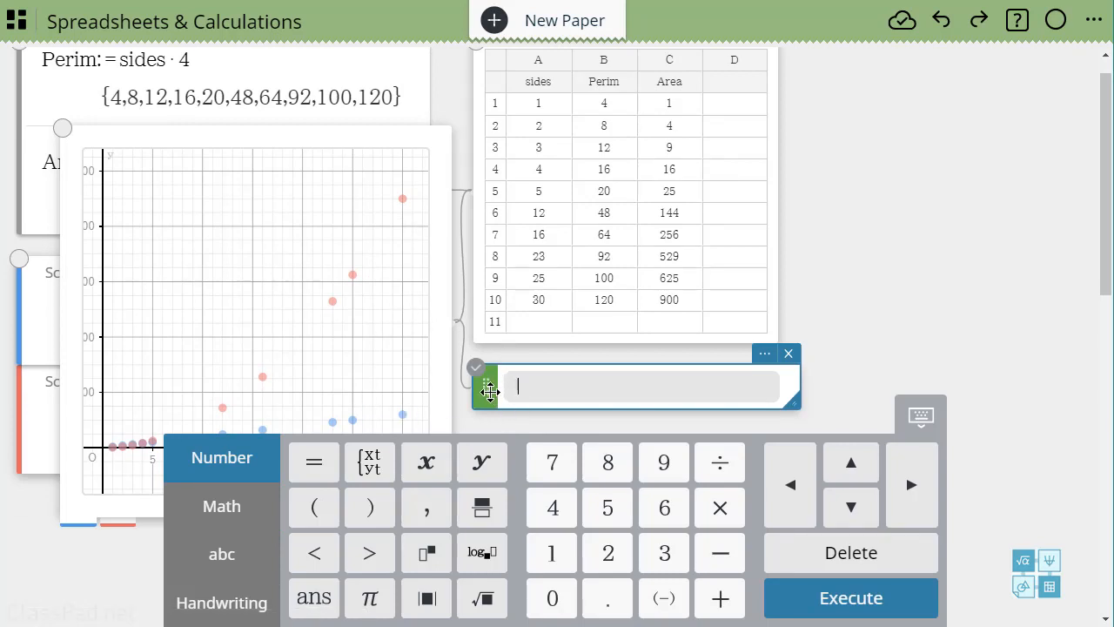
left_click(485, 387)
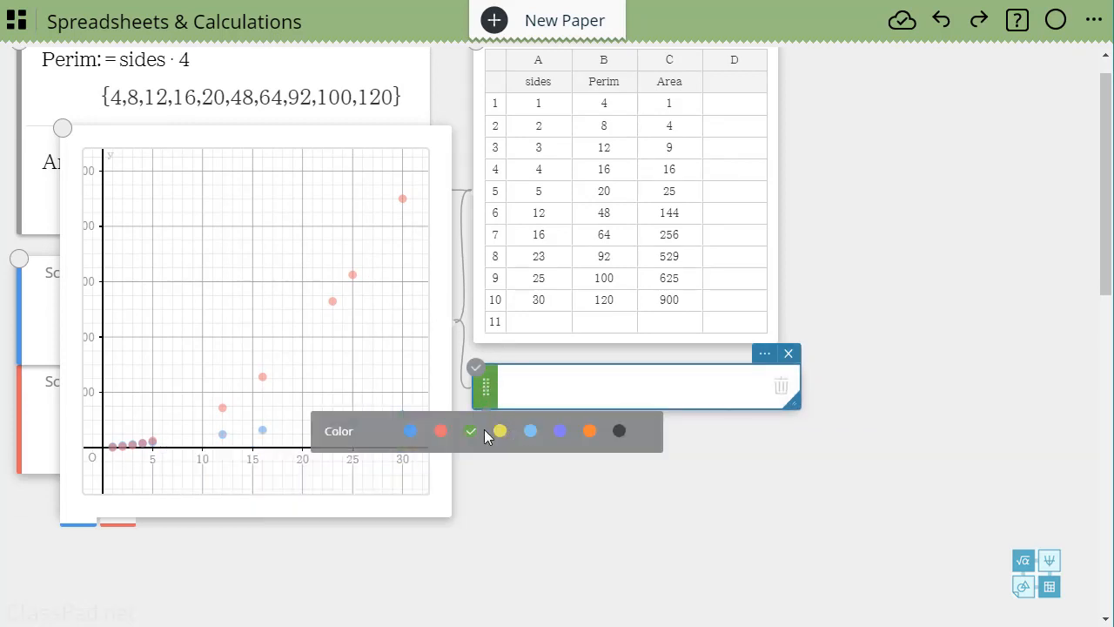
left_click(410, 433)
left_click(556, 389)
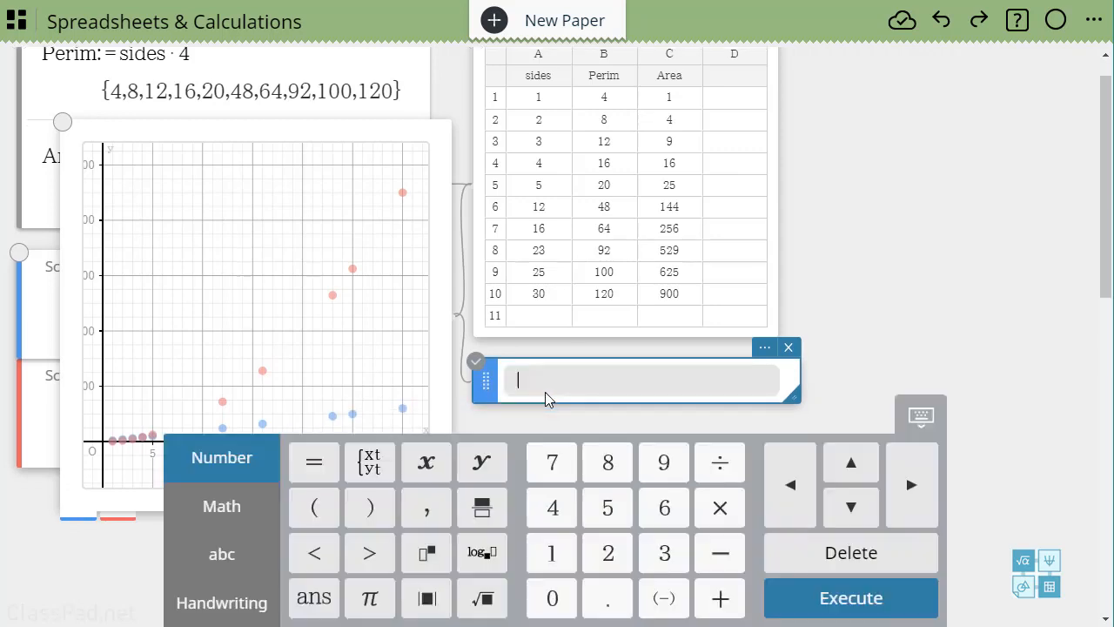
scroll(210, 165, "up", 1)
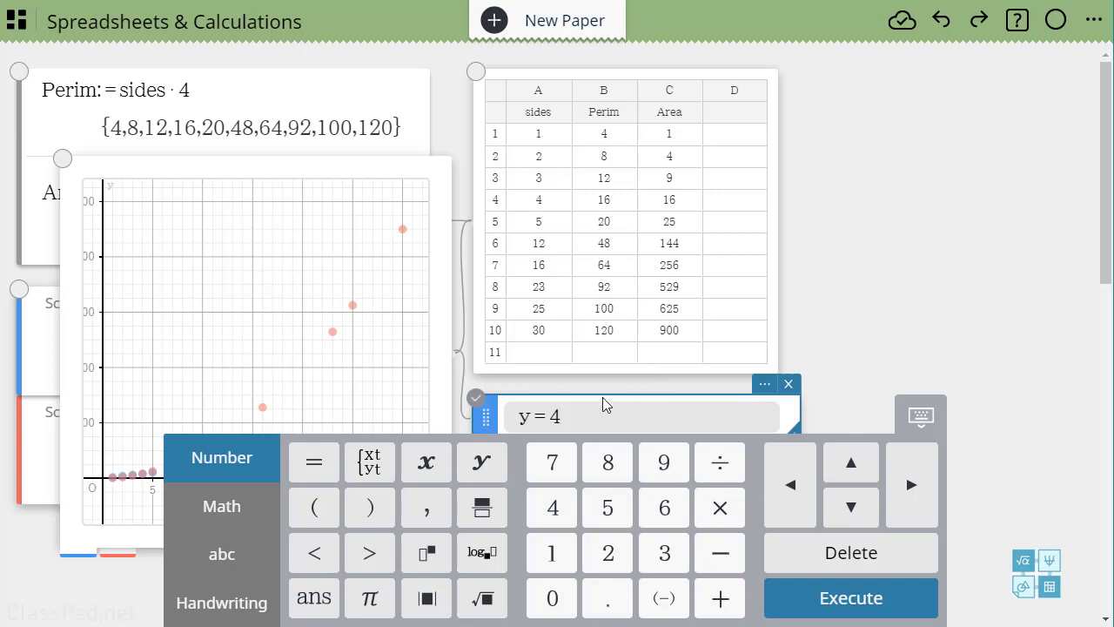
left_click(720, 507)
left_click(427, 464)
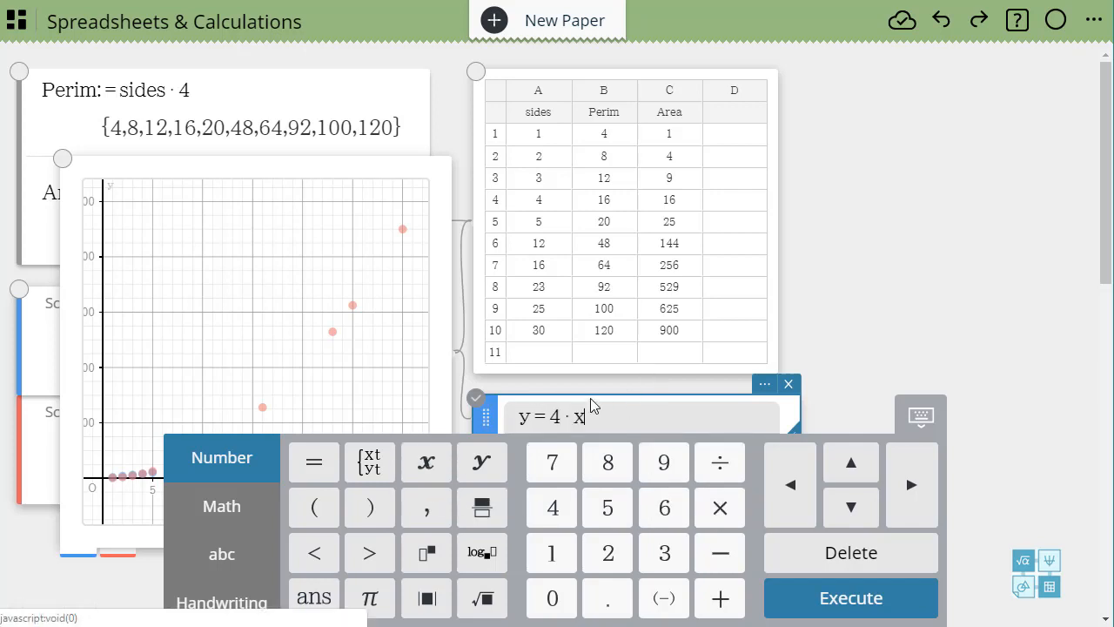
left_click(623, 401)
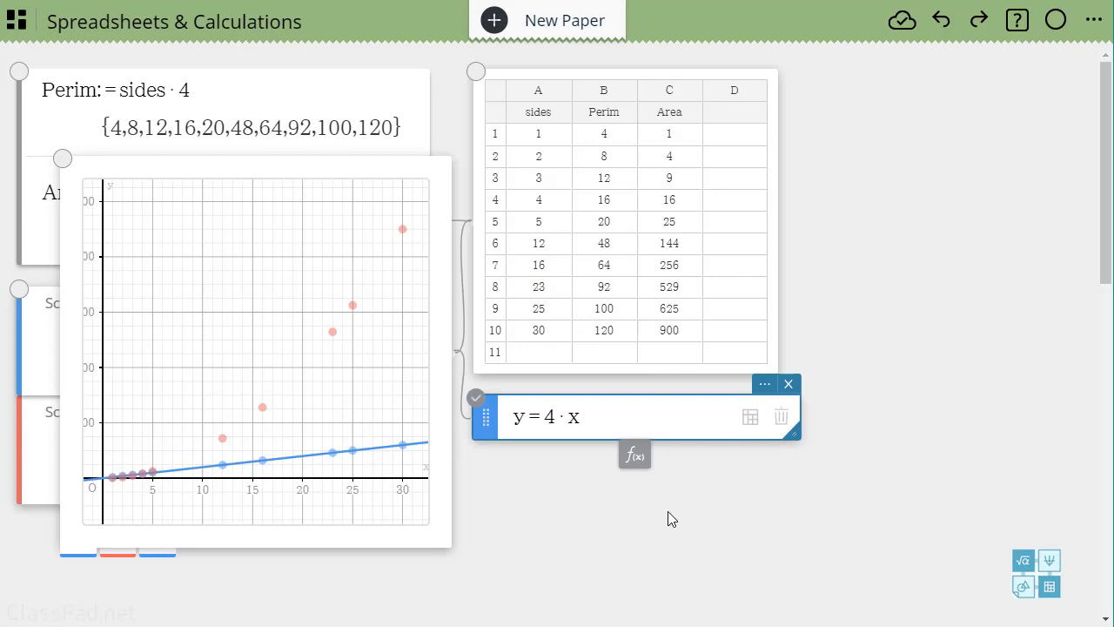
- Add a second function y=x^2 in red, and move the graph below the calculation note
left_click(629, 458)
left_click(484, 379)
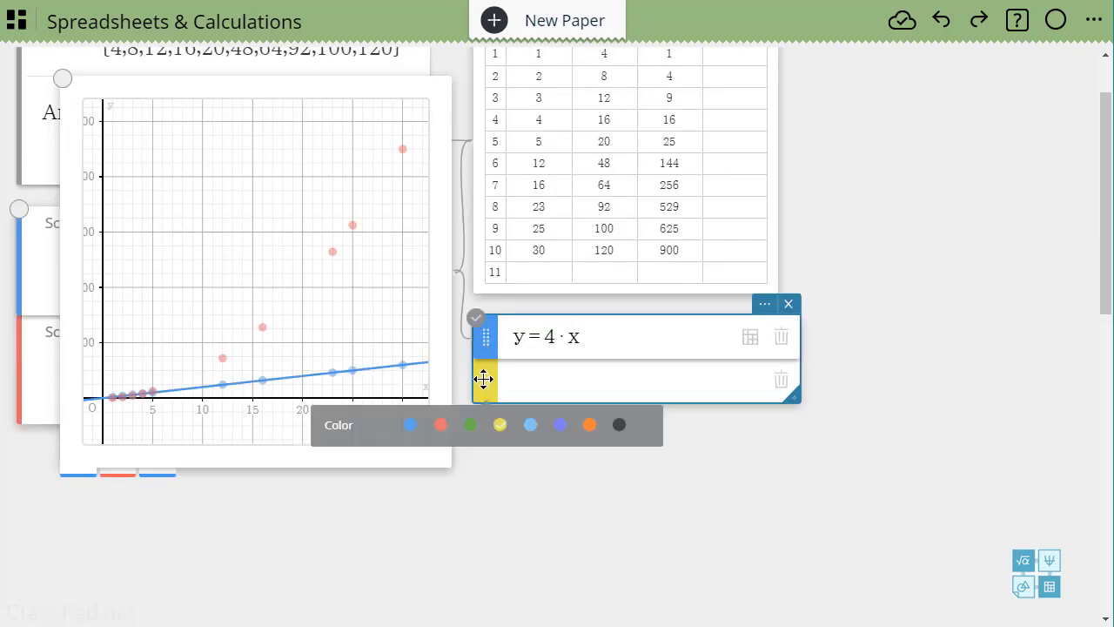
left_click(442, 425)
left_click(585, 380)
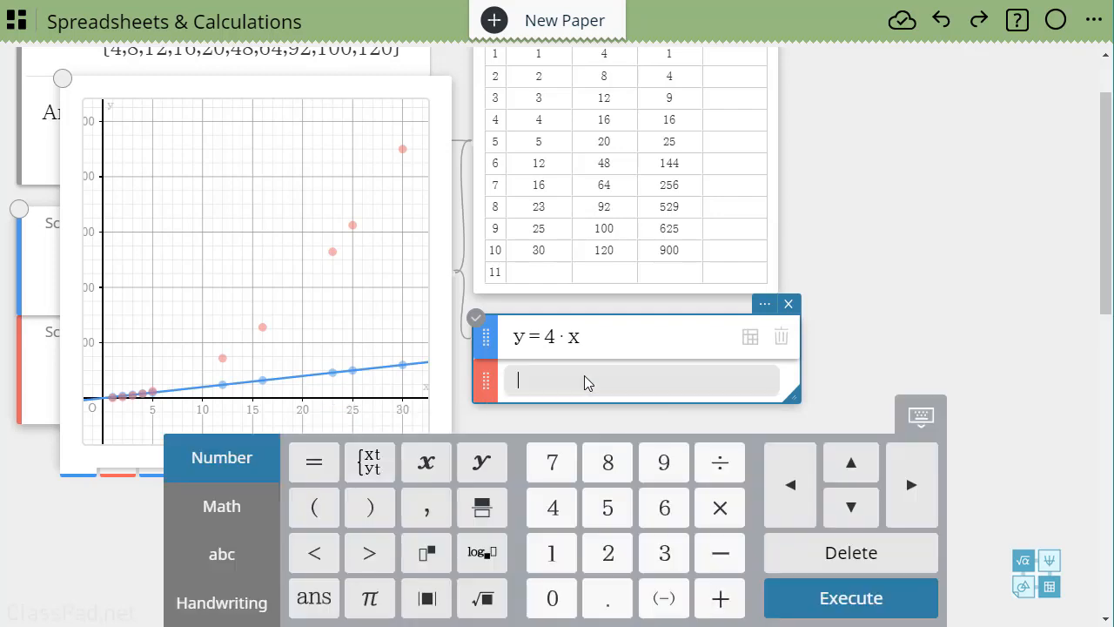
type("y = x^2")
key("Return")
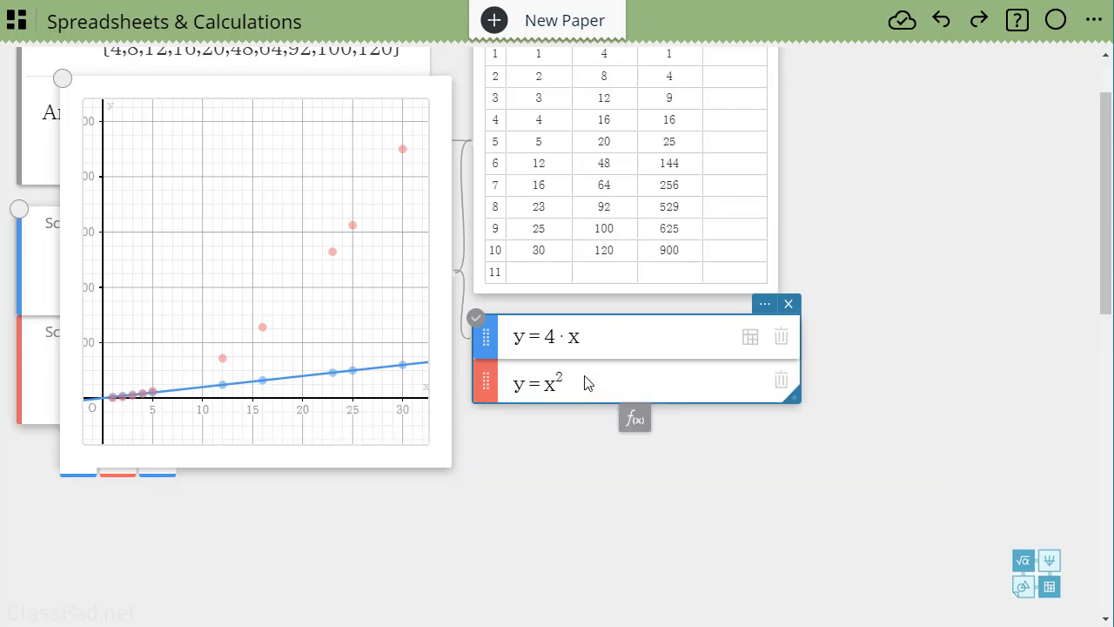
scroll(1013, 319, "up", 2)
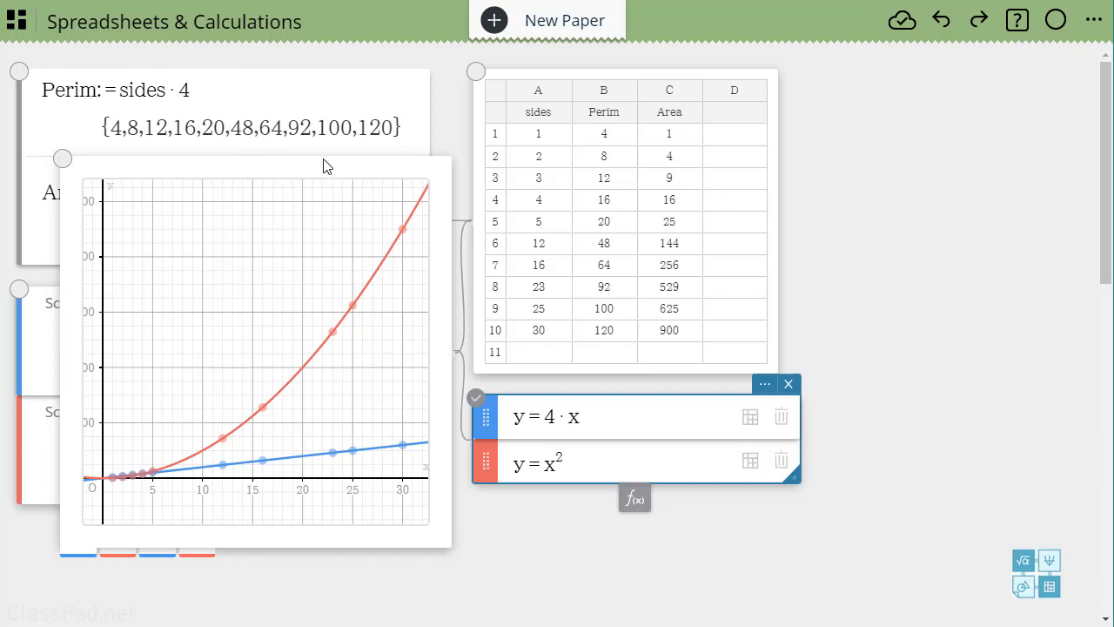
left_click_drag(385, 331, 304, 298)
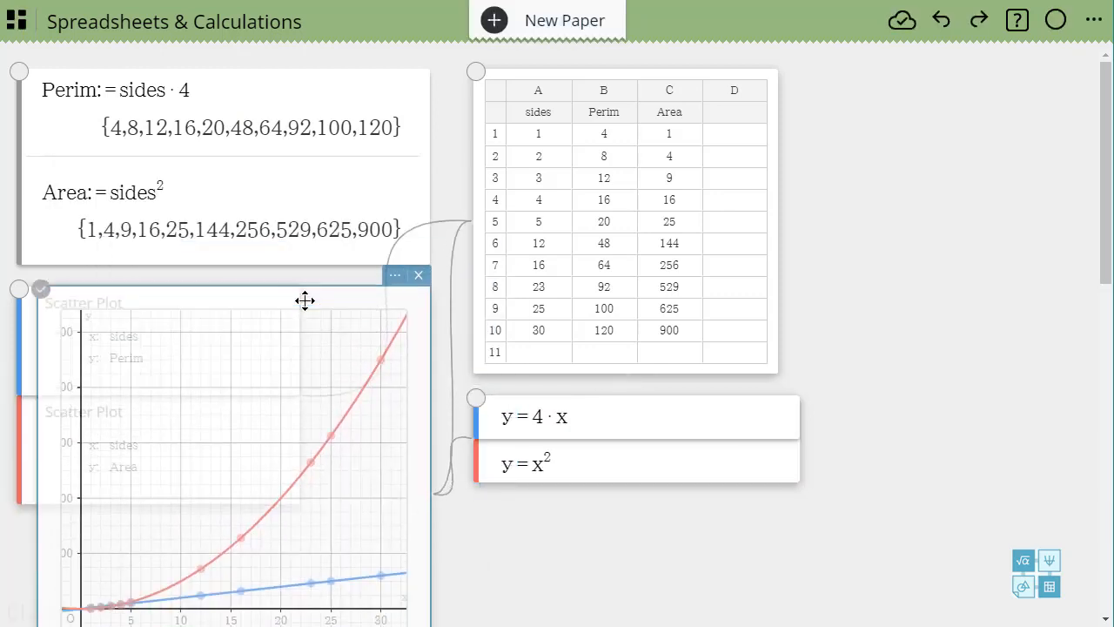